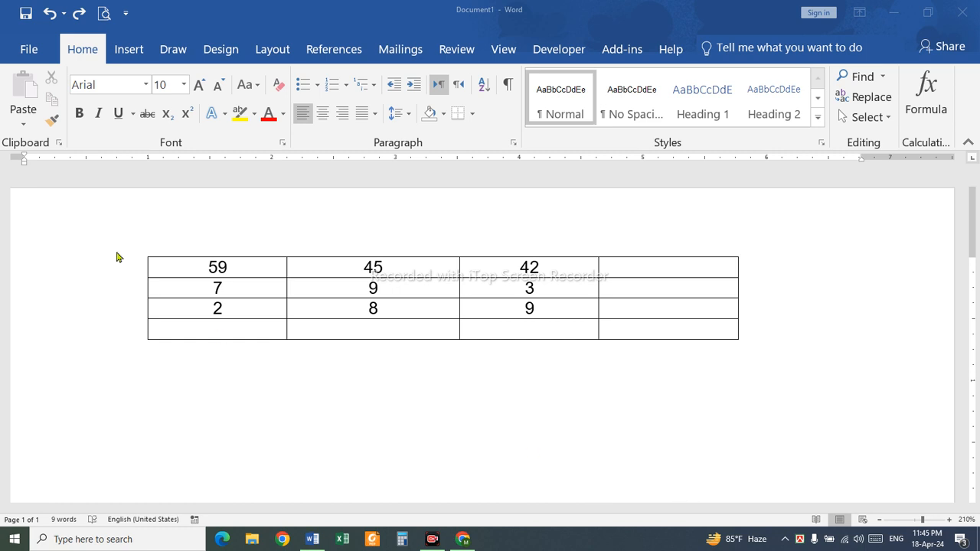
Open the ribbon customization options and list All Commands as the source of available commands
{"action": "left_click", "coordinate": [107, 139]}
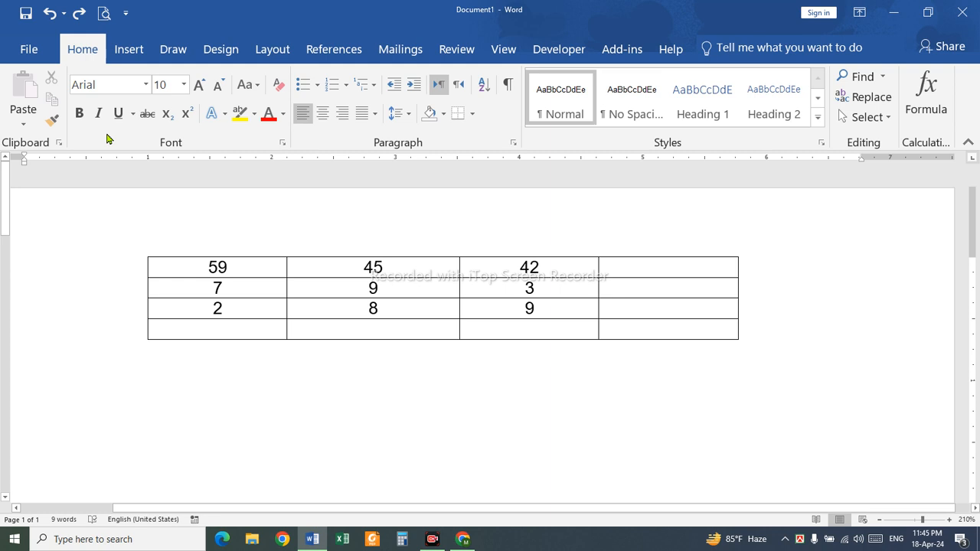
{"action": "right_click", "coordinate": [108, 135]}
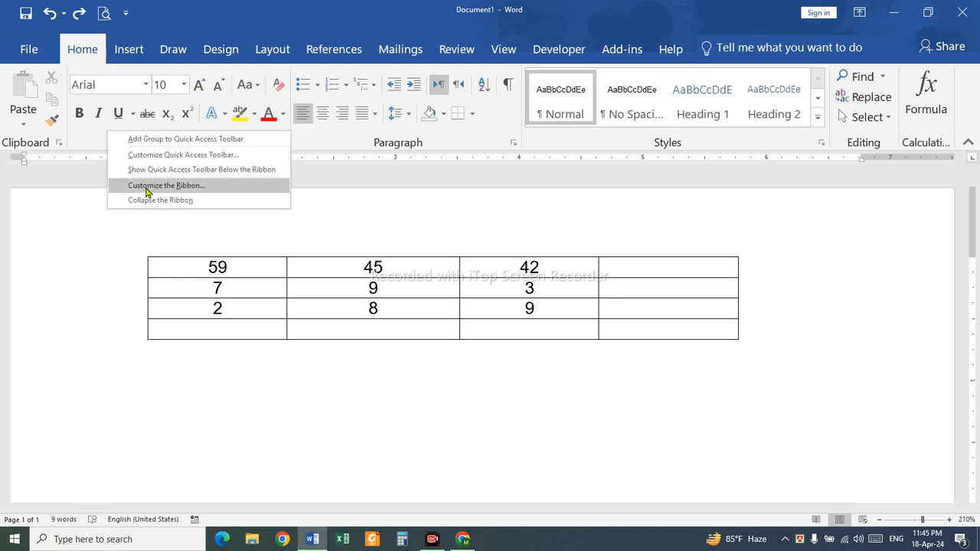
{"action": "left_click", "coordinate": [148, 187]}
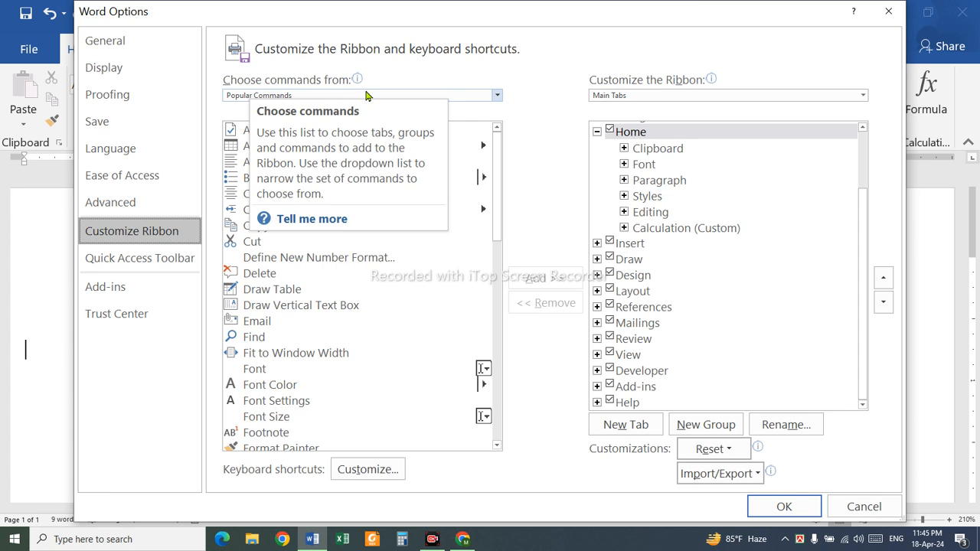
{"action": "left_click", "coordinate": [495, 95]}
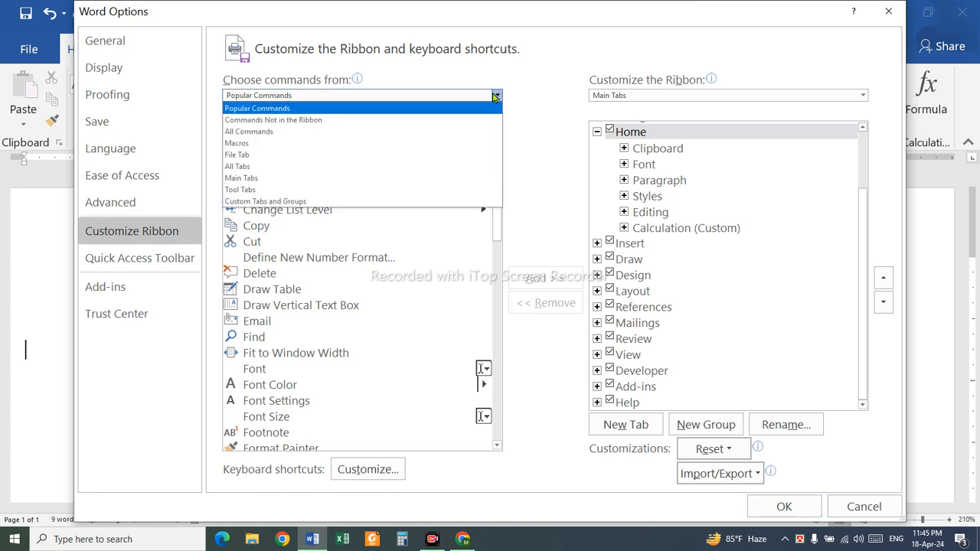
{"action": "left_click", "coordinate": [261, 133]}
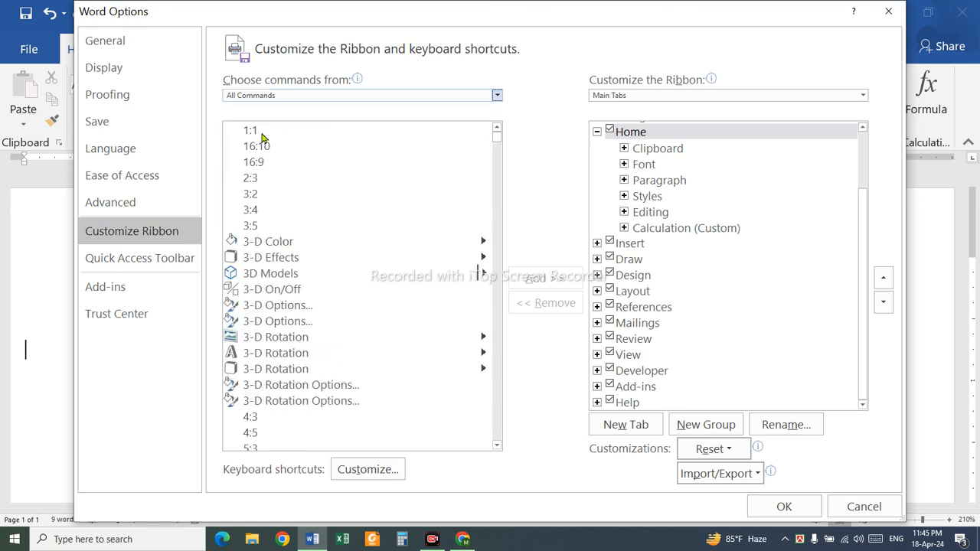
Add the Sum command after Formula in the Home tab's custom Calculation group and apply the ribbon changes
{"action": "left_click", "coordinate": [287, 261]}
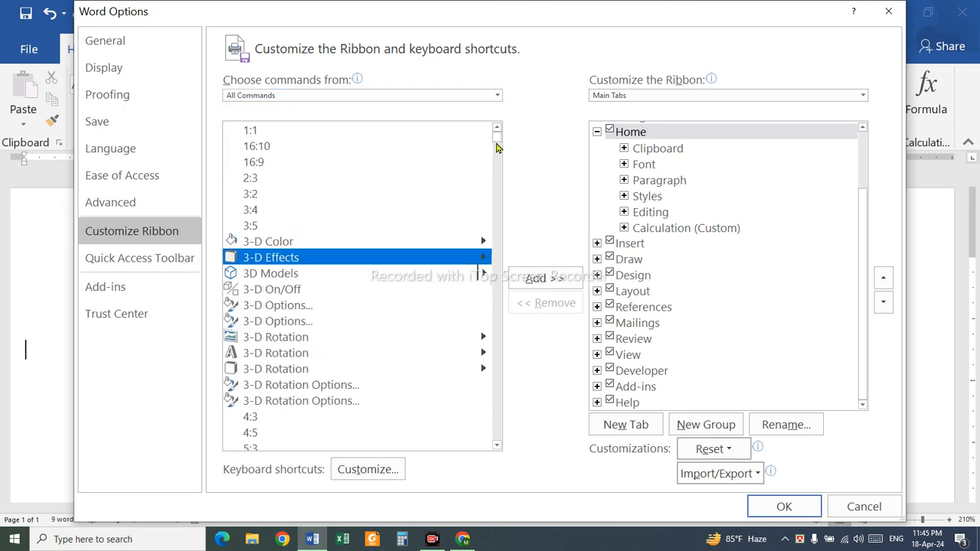
{"action": "left_click_drag", "start_coordinate": [496, 143], "coordinate": [495, 406]}
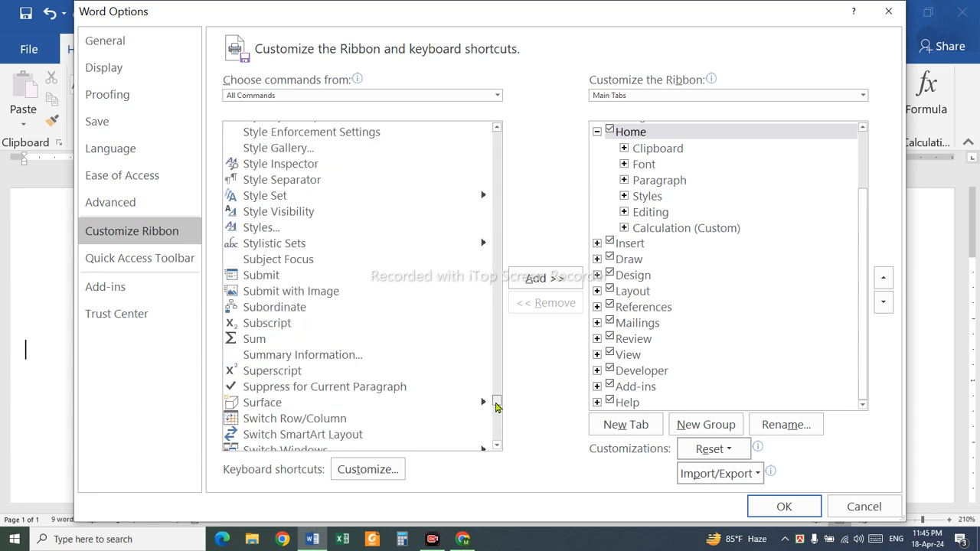
{"action": "left_click", "coordinate": [248, 341]}
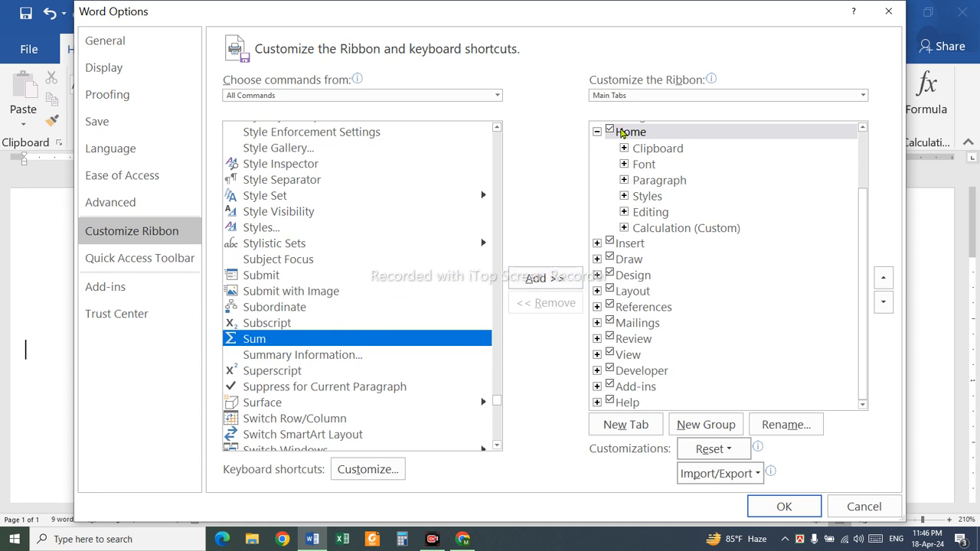
{"action": "left_click", "coordinate": [624, 228]}
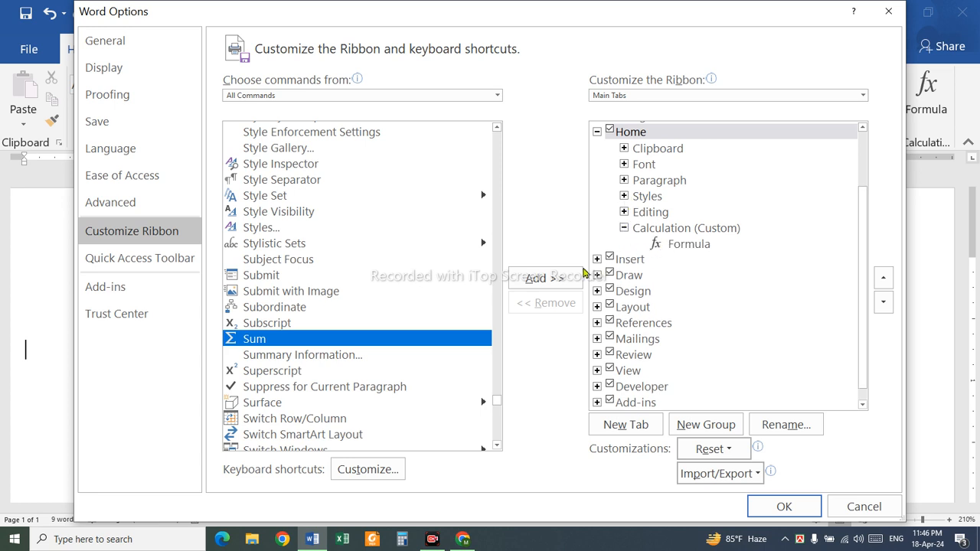
{"action": "left_click", "coordinate": [660, 245]}
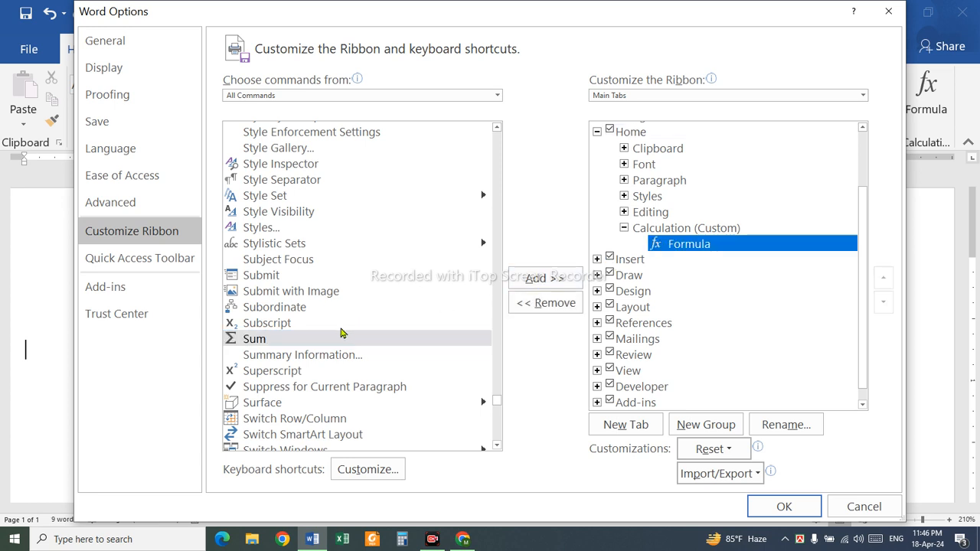
{"action": "left_click", "coordinate": [536, 279]}
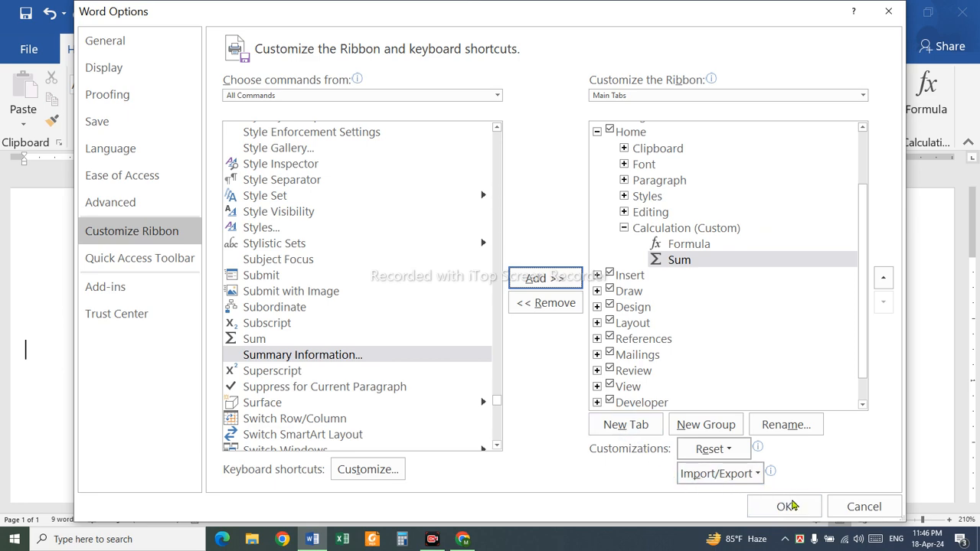
{"action": "left_click", "coordinate": [779, 503]}
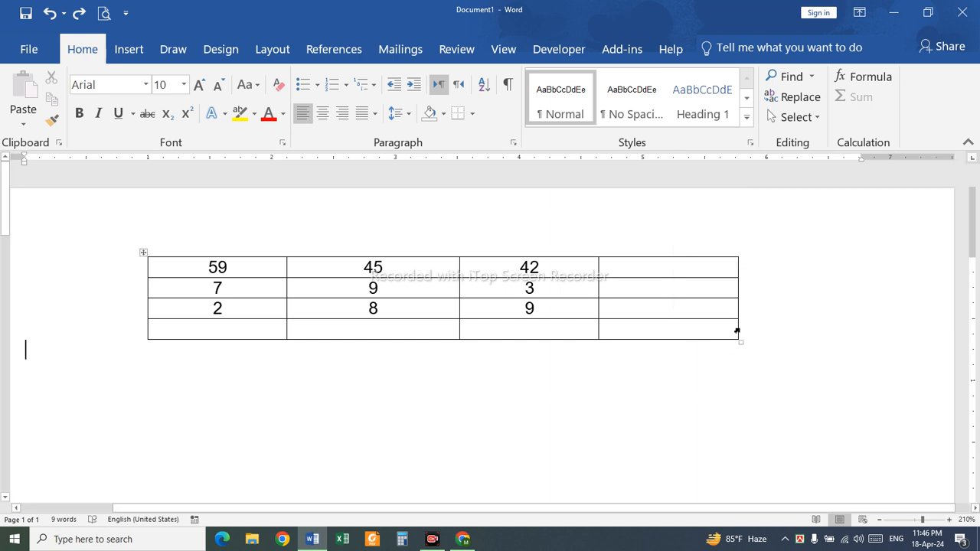
Insert column totals with Sum in the first three cells of the table's empty last row
{"action": "left_click", "coordinate": [236, 333]}
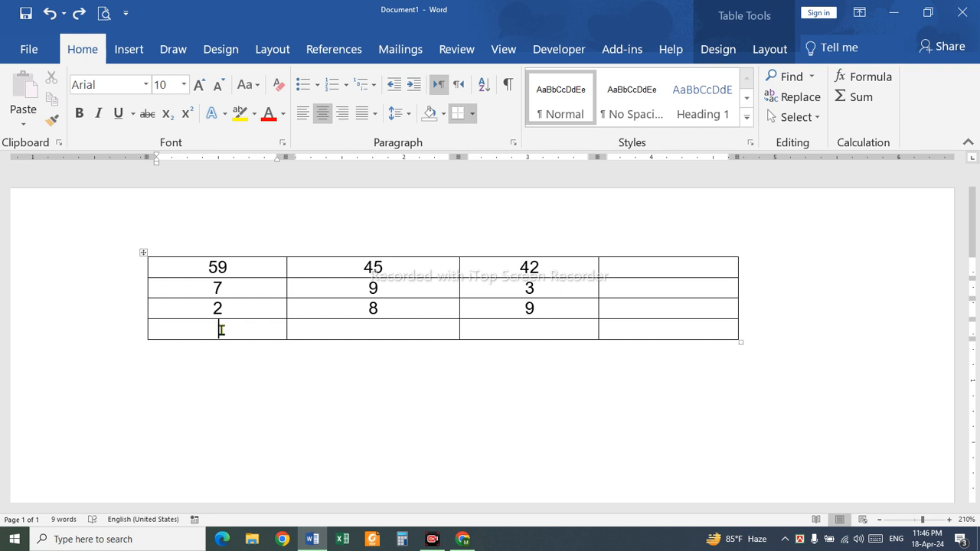
{"action": "left_click", "coordinate": [857, 98]}
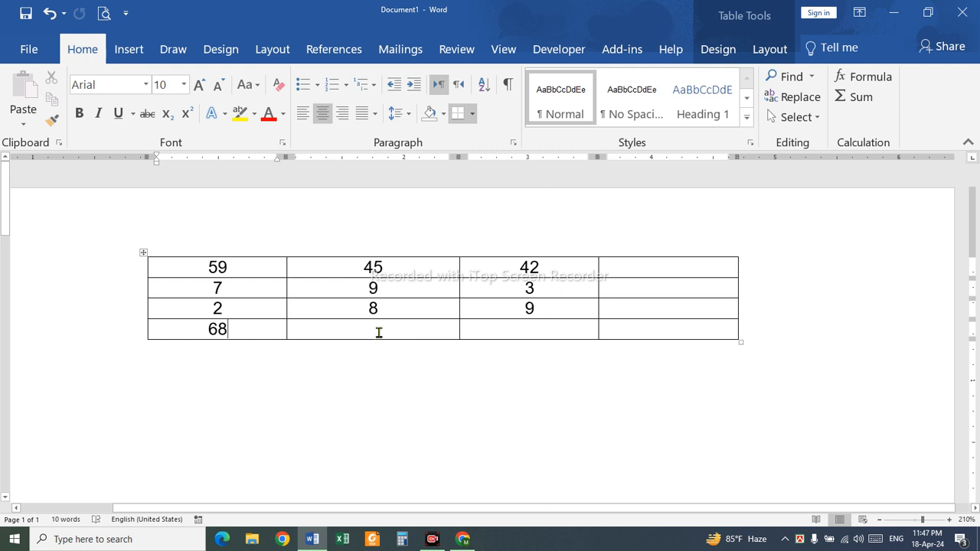
{"action": "left_click", "coordinate": [378, 330]}
{"action": "left_click", "coordinate": [859, 98]}
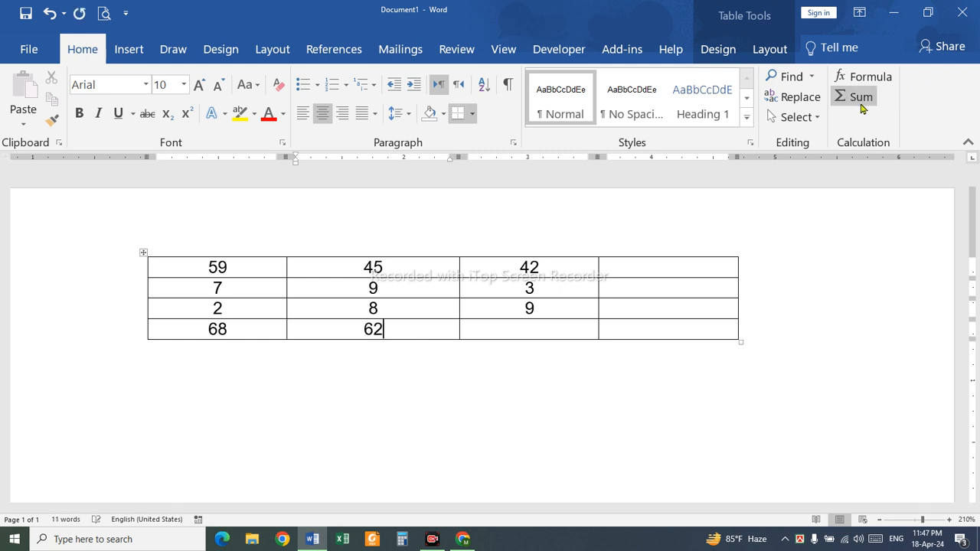
{"action": "left_click", "coordinate": [552, 335]}
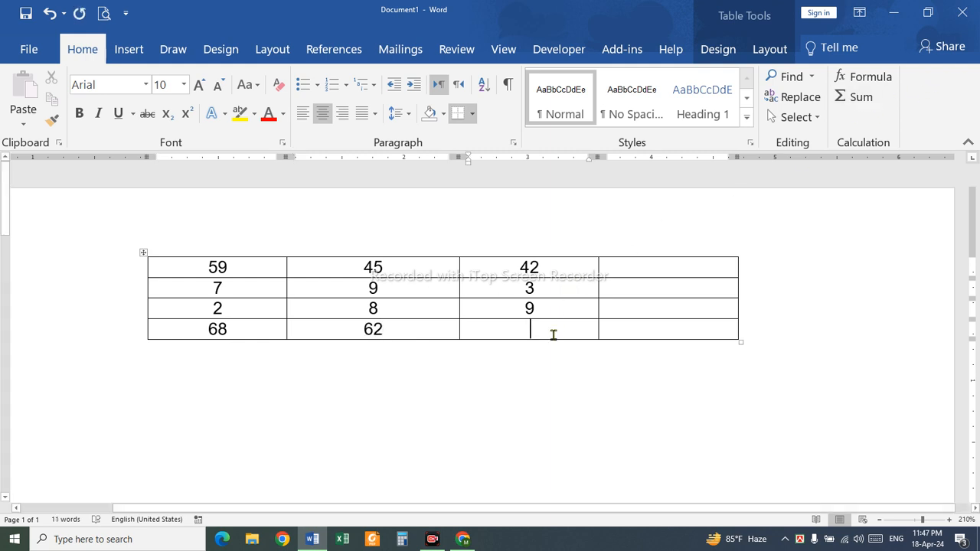
{"action": "left_click", "coordinate": [855, 97]}
Insert a total of the last row with Sum in the table's bottom cell of the fourth column
{"action": "left_click", "coordinate": [663, 328]}
{"action": "left_click", "coordinate": [670, 269]}
{"action": "left_click", "coordinate": [669, 331]}
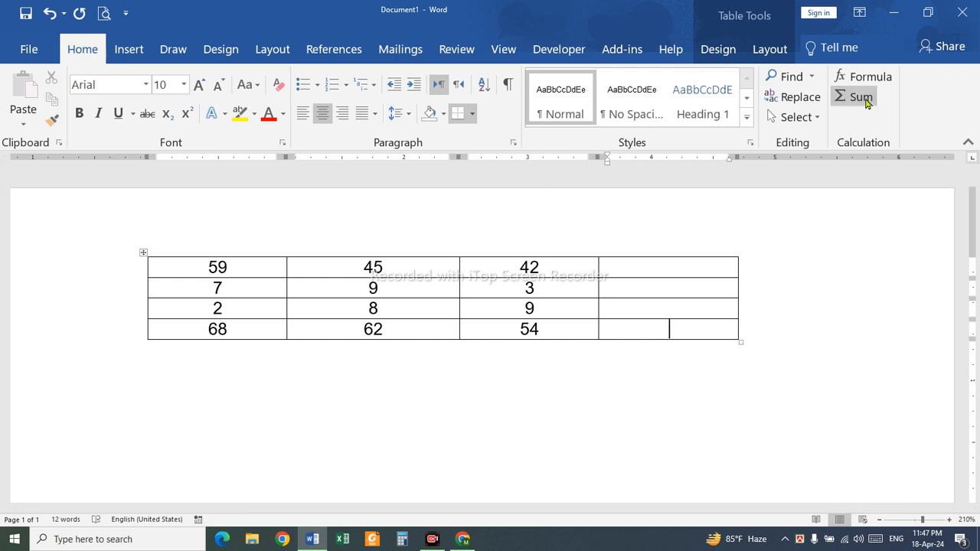
{"action": "left_click", "coordinate": [856, 97]}
Insert row totals with Sum in the fourth column for the third, second and first table rows
{"action": "left_click", "coordinate": [693, 306]}
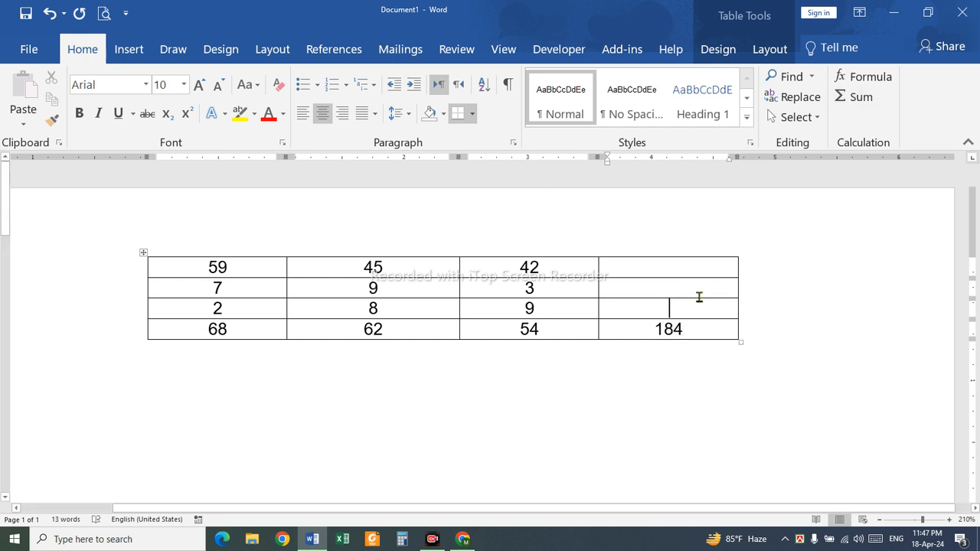
{"action": "left_click", "coordinate": [856, 97]}
{"action": "left_click", "coordinate": [708, 284]}
{"action": "left_click", "coordinate": [856, 99]}
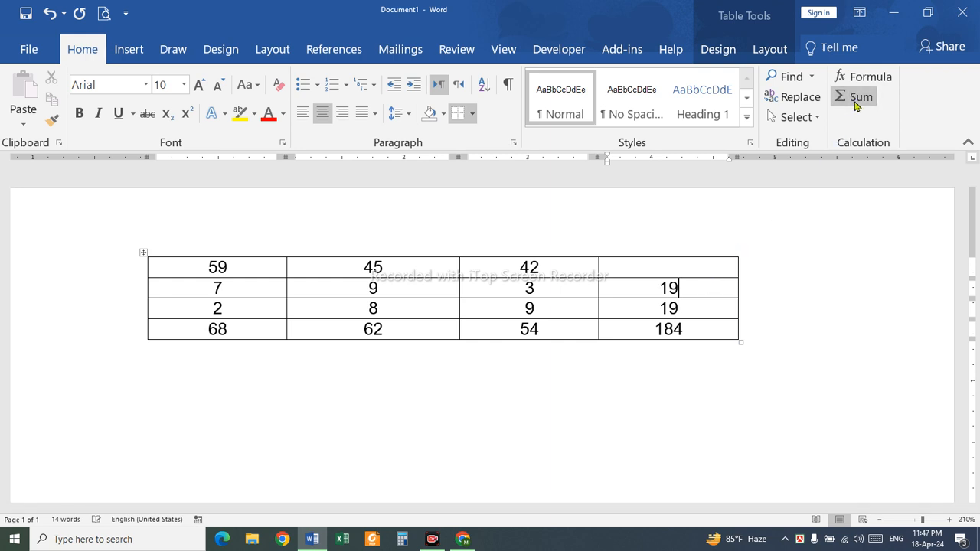
{"action": "left_click", "coordinate": [702, 272]}
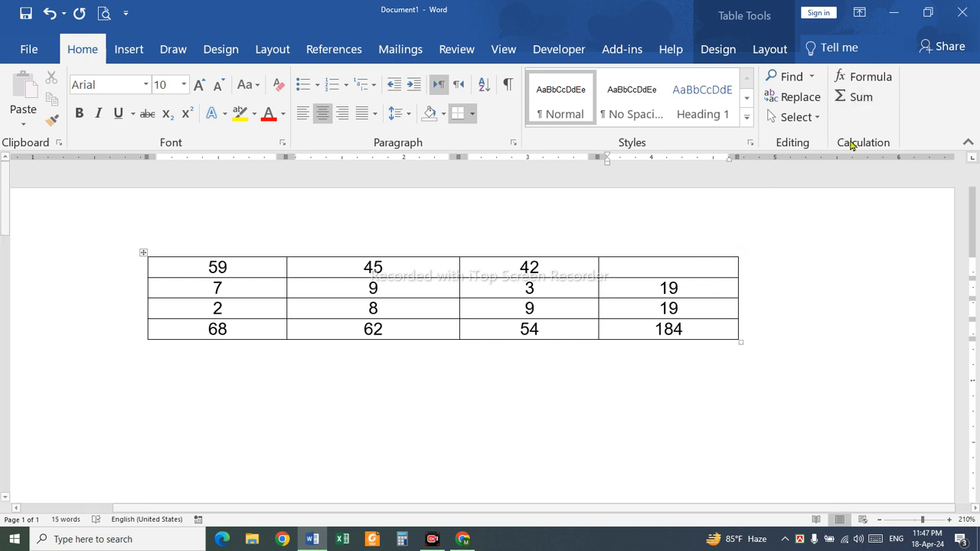
{"action": "left_click", "coordinate": [862, 100]}
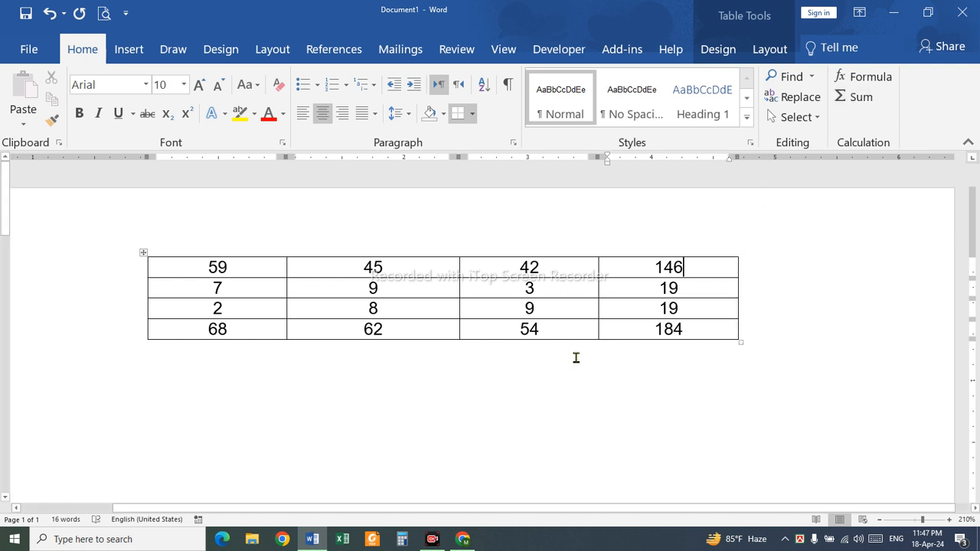
Delete the total from the bottom cell of the table's fourth column
{"action": "left_click", "coordinate": [633, 268]}
{"action": "left_click_drag", "start_coordinate": [630, 268], "coordinate": [623, 314]}
{"action": "left_click", "coordinate": [621, 309]}
{"action": "left_click", "coordinate": [633, 335]}
{"action": "left_click", "coordinate": [603, 336]}
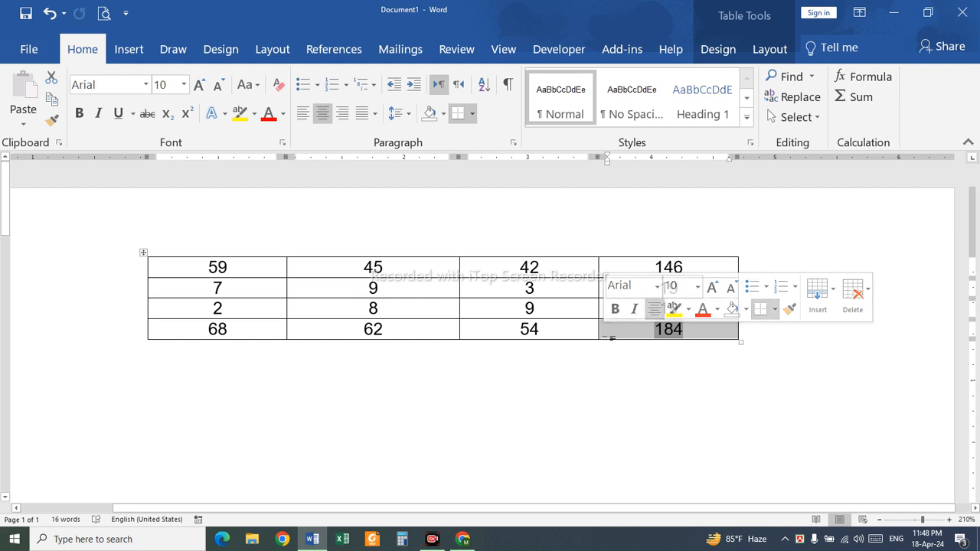
{"action": "key", "text": "Delete"}
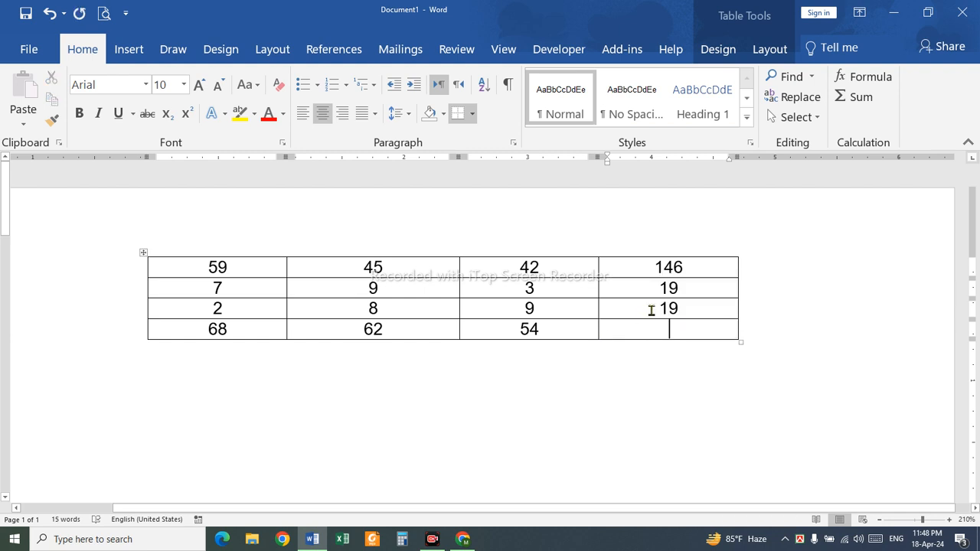
Insert the grand total with Sum in the empty bottom cell, below the fourth column's row totals
{"action": "left_click", "coordinate": [649, 310]}
{"action": "left_click", "coordinate": [637, 330]}
{"action": "left_click", "coordinate": [637, 311]}
{"action": "left_click", "coordinate": [635, 330]}
{"action": "left_click", "coordinate": [633, 310]}
{"action": "left_click", "coordinate": [632, 273]}
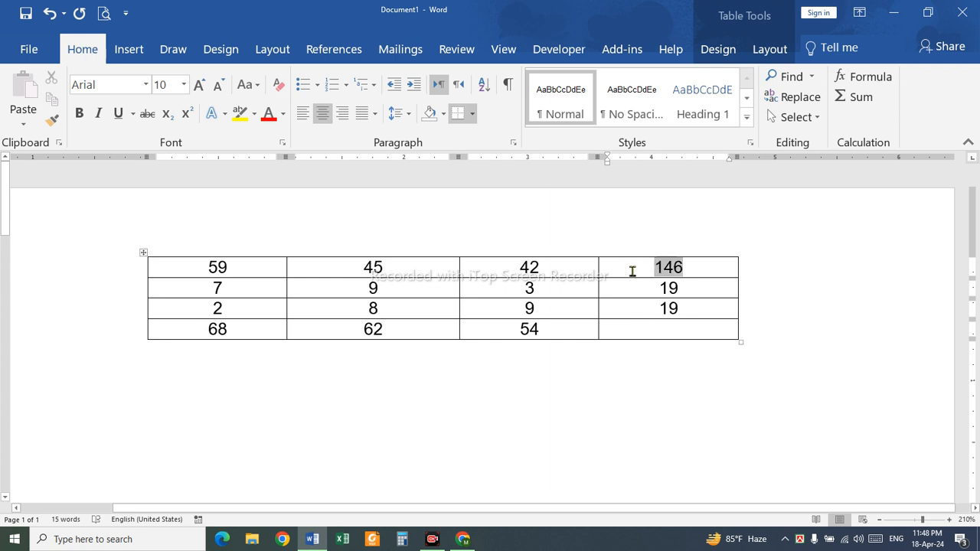
{"action": "left_click", "coordinate": [659, 330]}
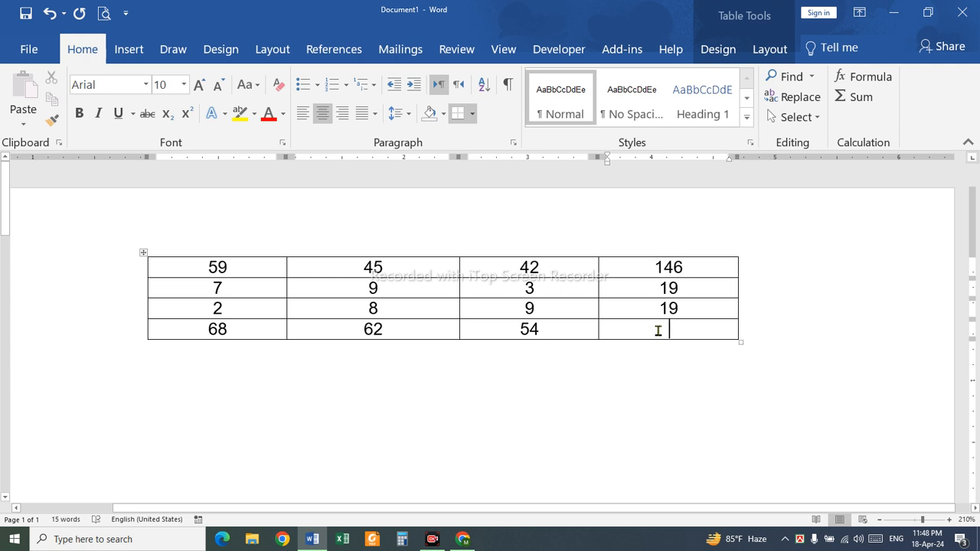
{"action": "left_click", "coordinate": [857, 97]}
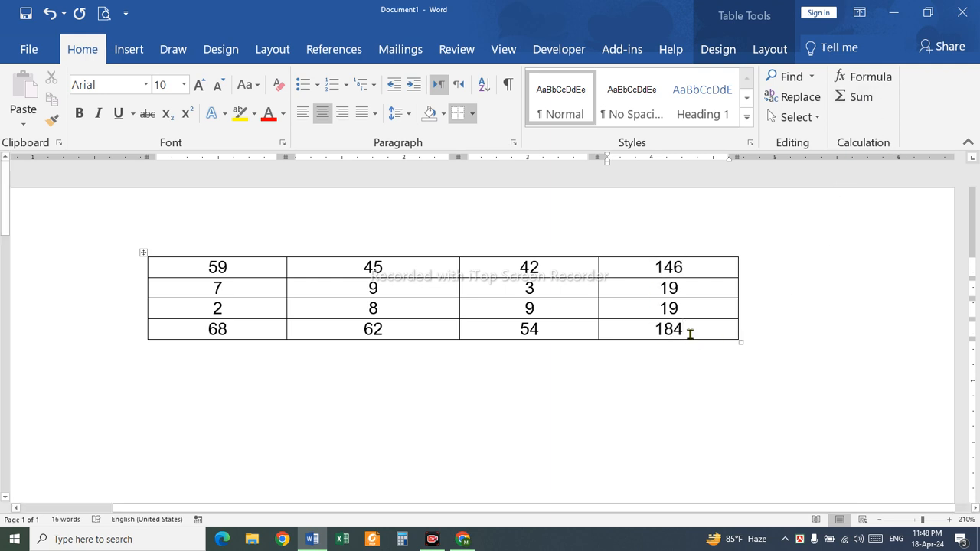